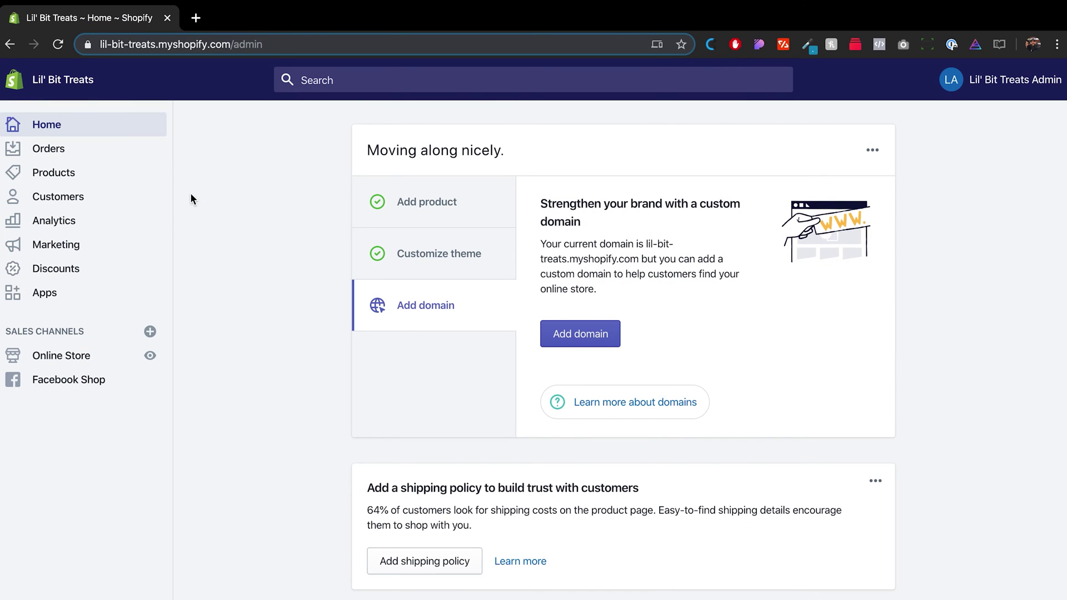
Go to Apps in the Lil' Bit Treats admin sidebar to reach the Shopify App Store.
click(43, 302)
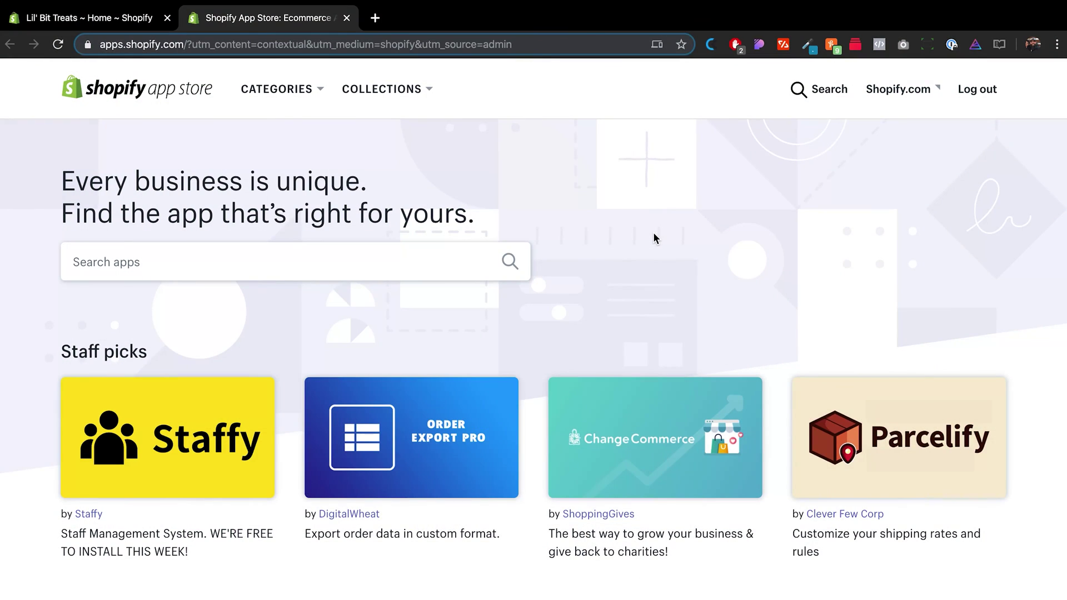
Find Made by Shopify on the App Store home page and open the Return Magic listing by Alveo.io.
scroll(653, 238, down, 2)
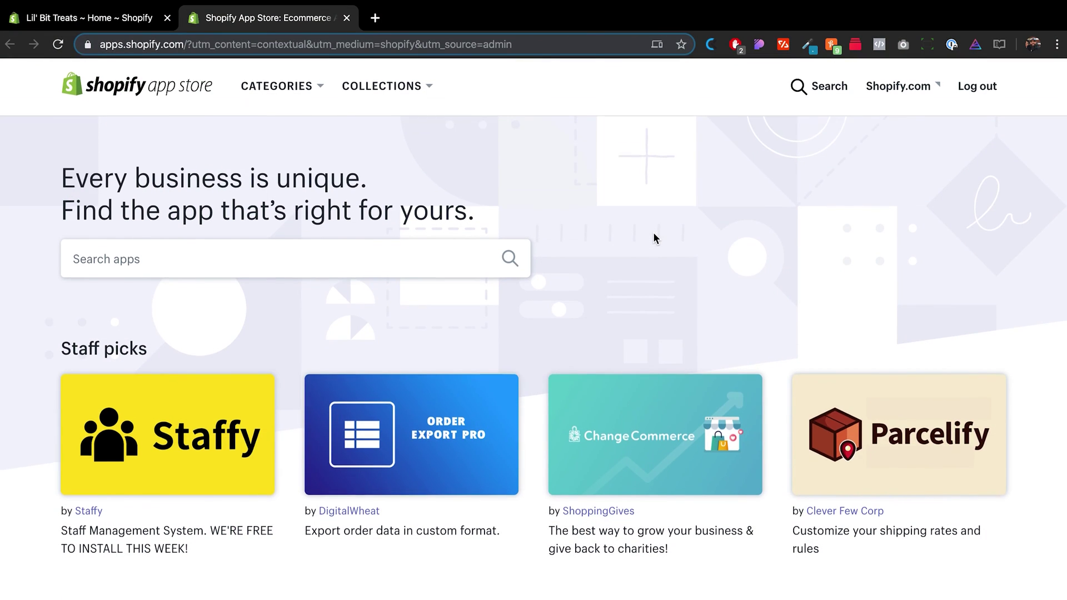
scroll(526, 281, down, 3)
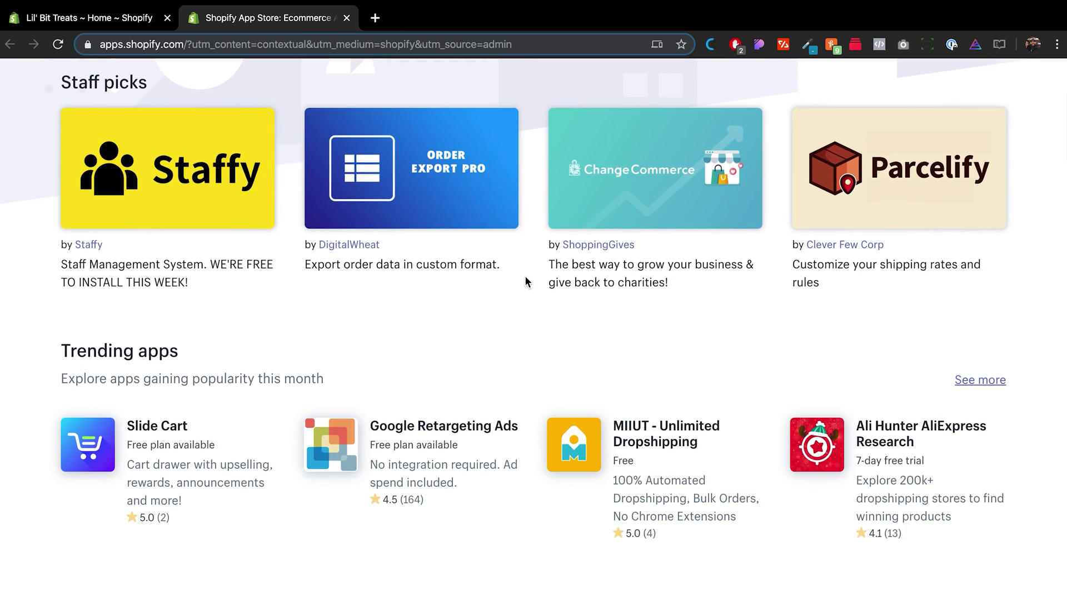
scroll(526, 277, down, 2)
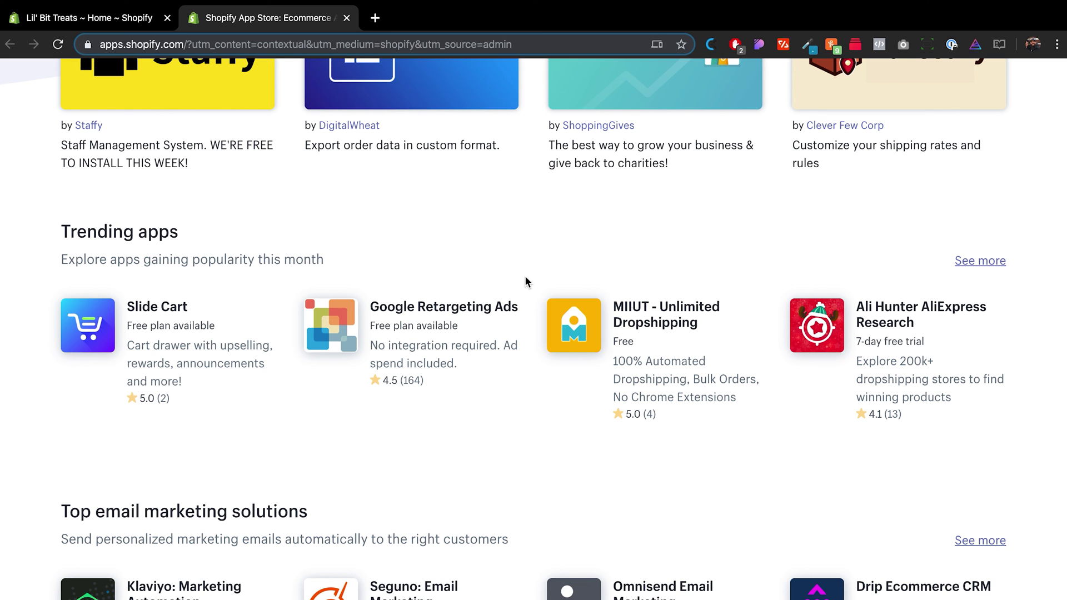
scroll(525, 278, up, 7)
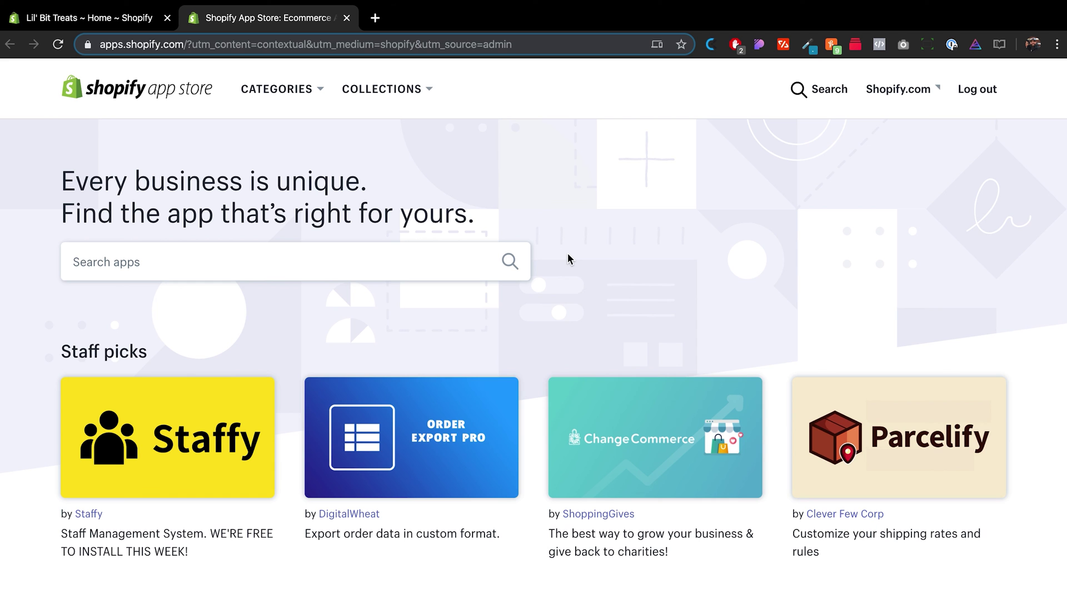
scroll(589, 256, down, 10)
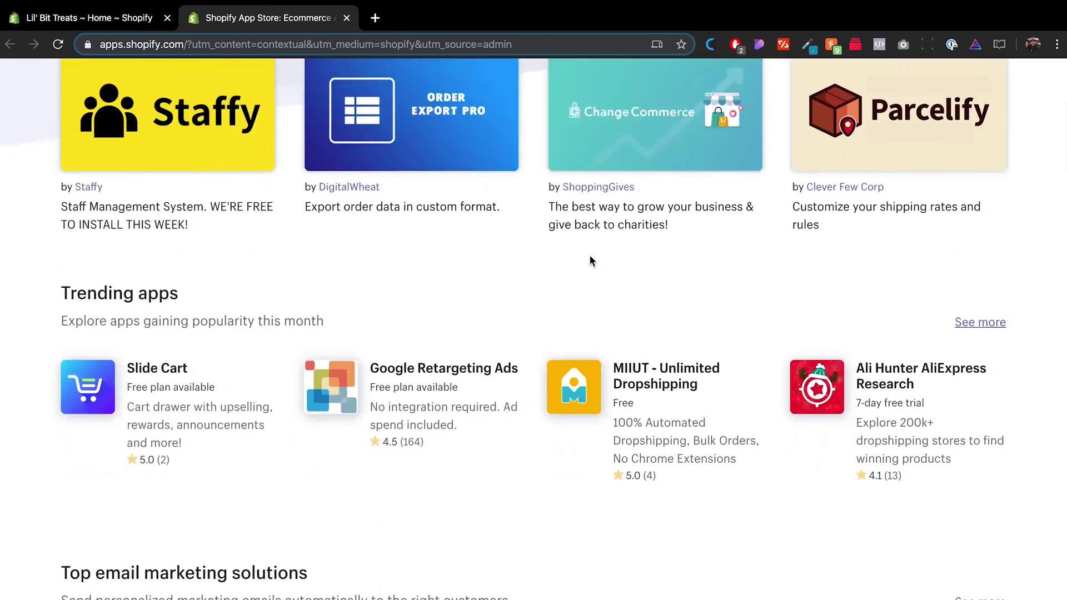
scroll(733, 300, down, 10)
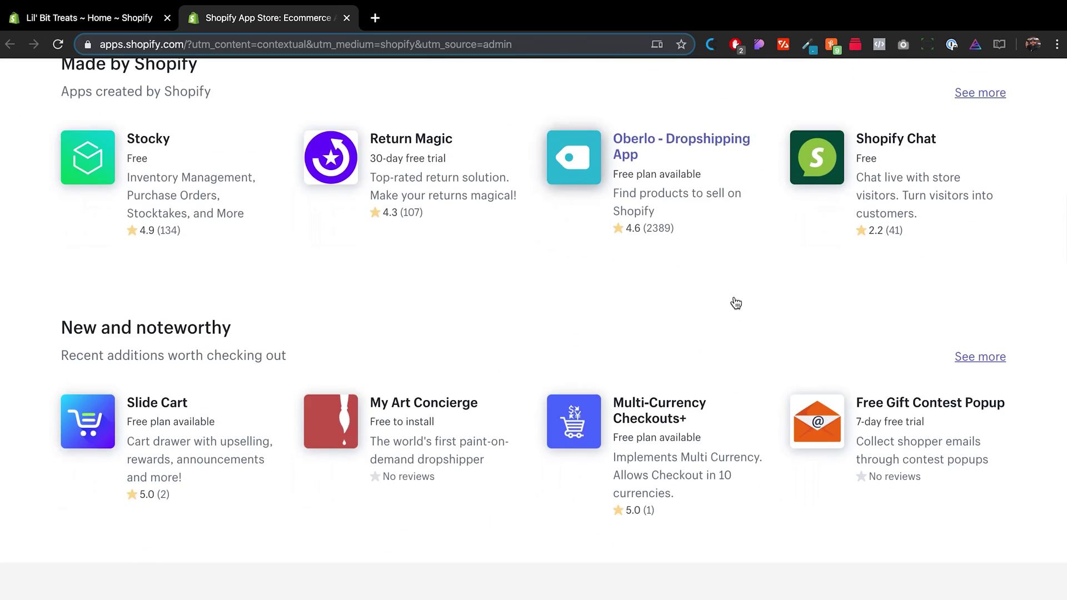
scroll(734, 302, up, 3)
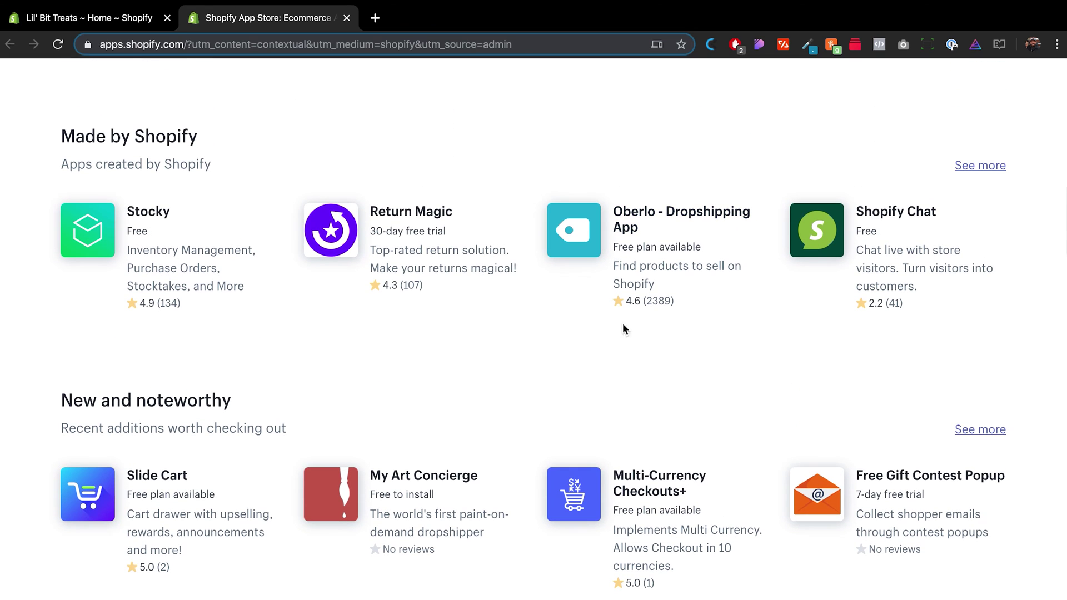
click(400, 247)
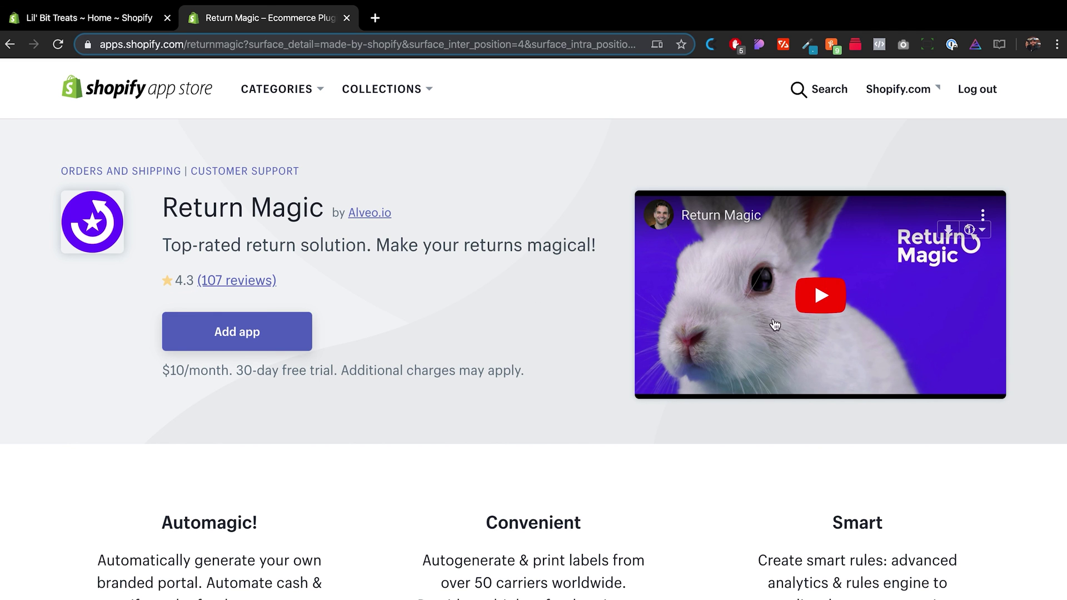
Show the full About Return Magic description.
scroll(558, 348, down, 5)
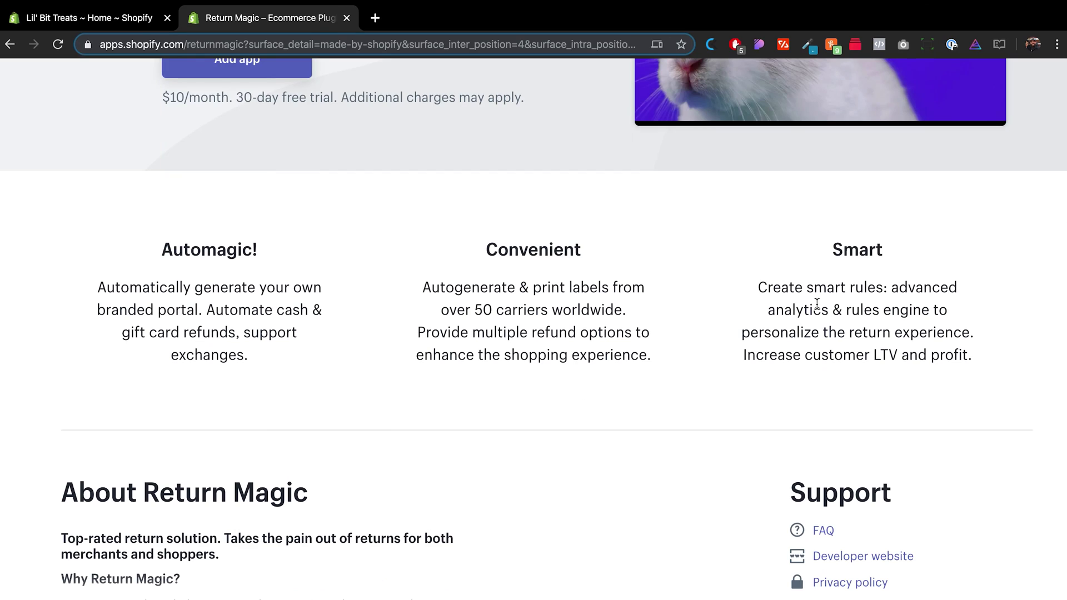
scroll(552, 305, down, 5)
click(218, 415)
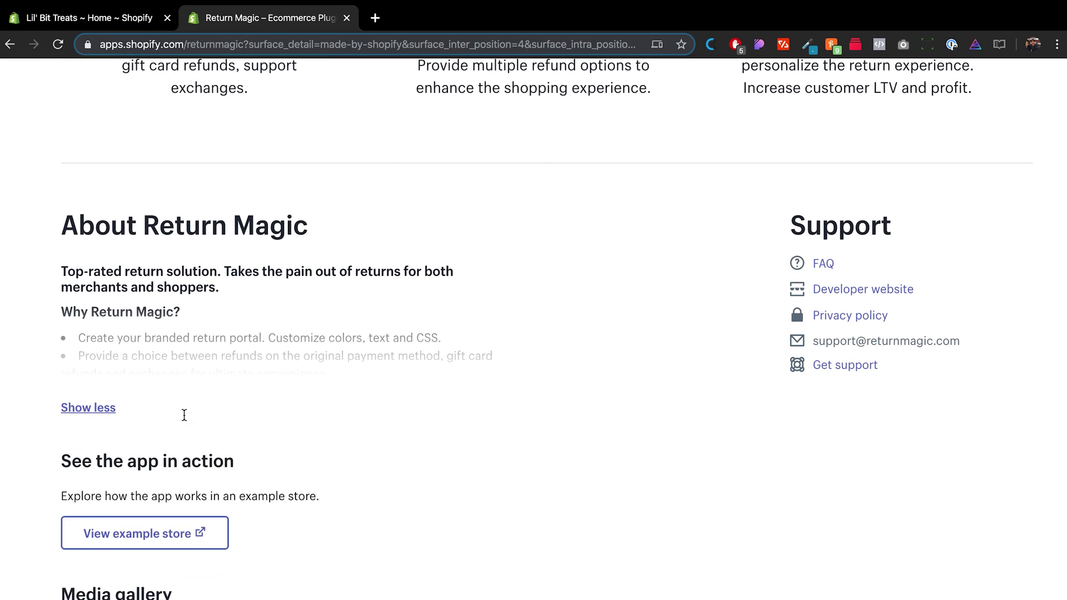
Enlarge the first media gallery screenshot, page through the next three, then close the viewer.
scroll(378, 244, down, 3)
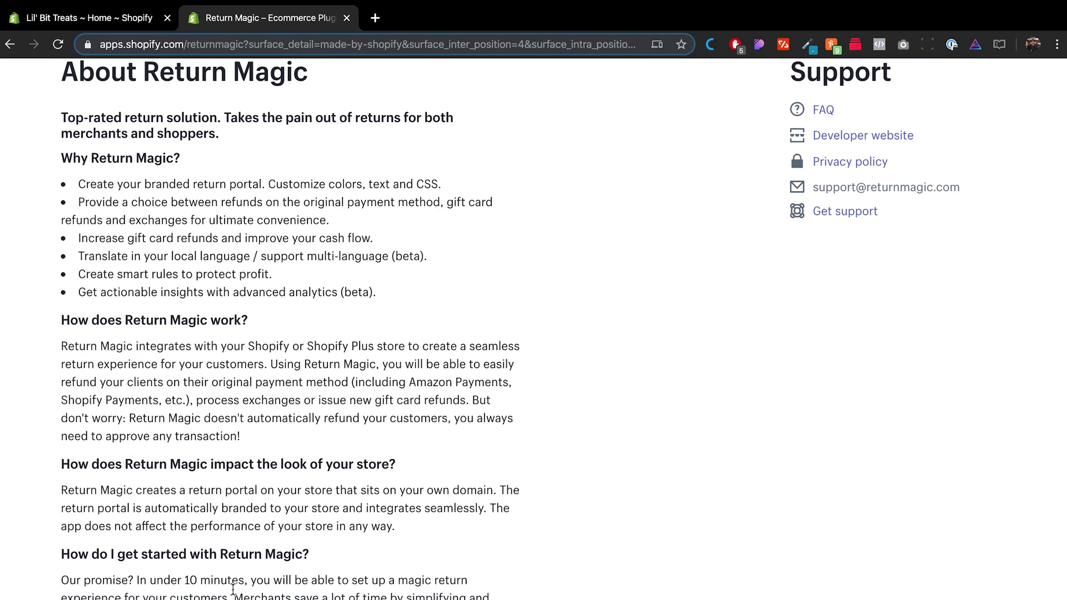
scroll(419, 409, down, 6)
scroll(511, 323, down, 7)
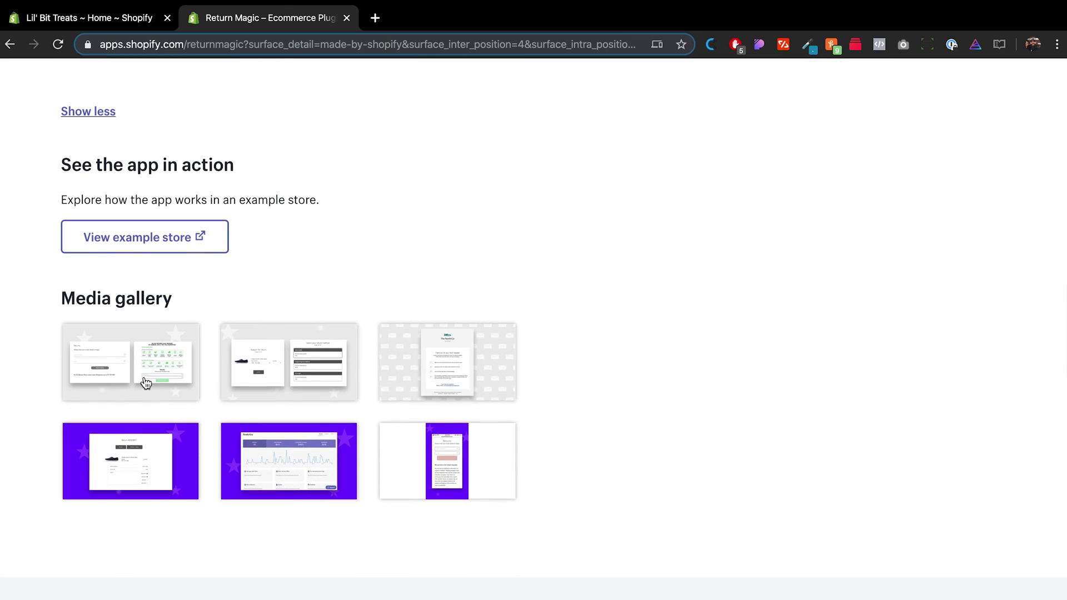
click(174, 369)
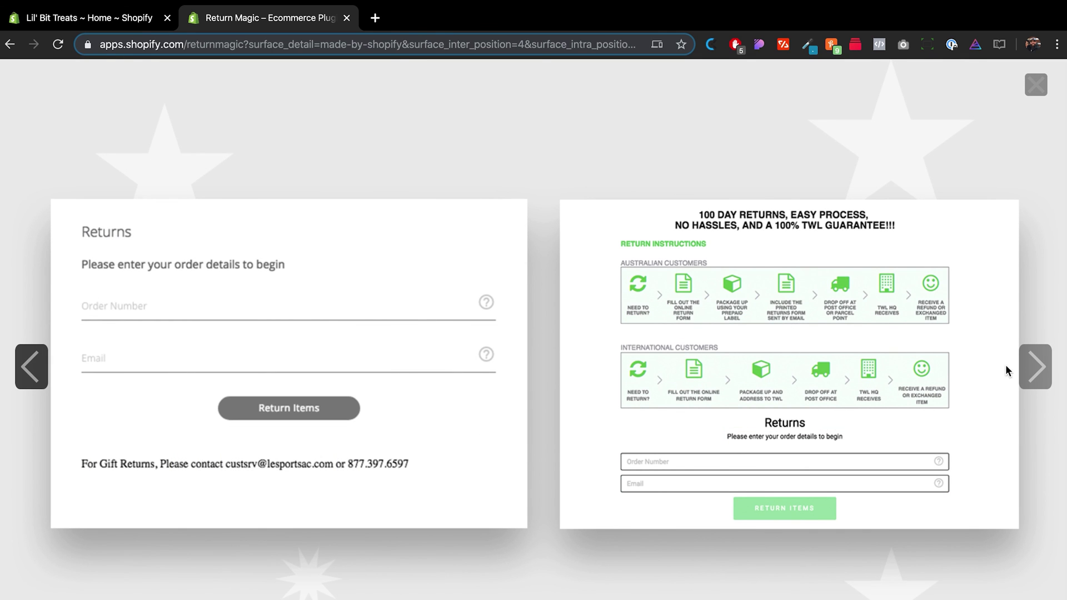
click(1033, 368)
click(1031, 371)
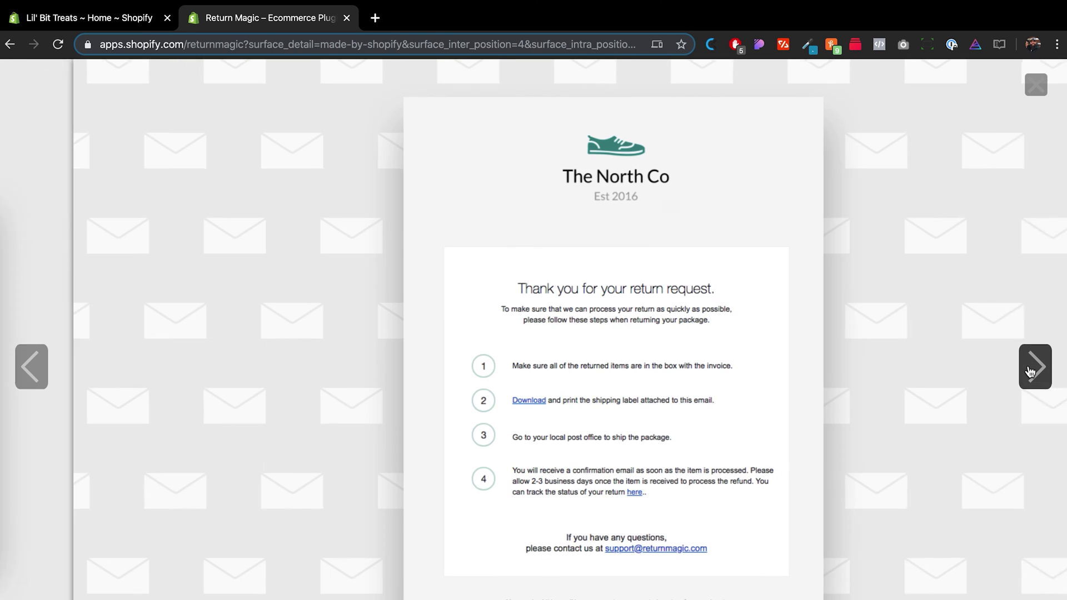
click(1031, 371)
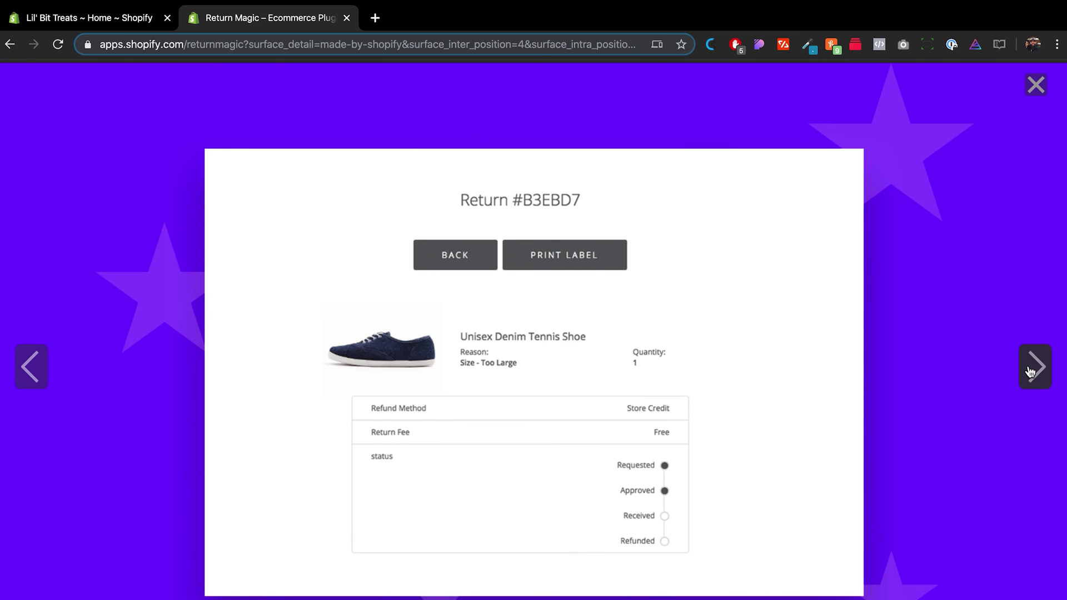
click(1034, 87)
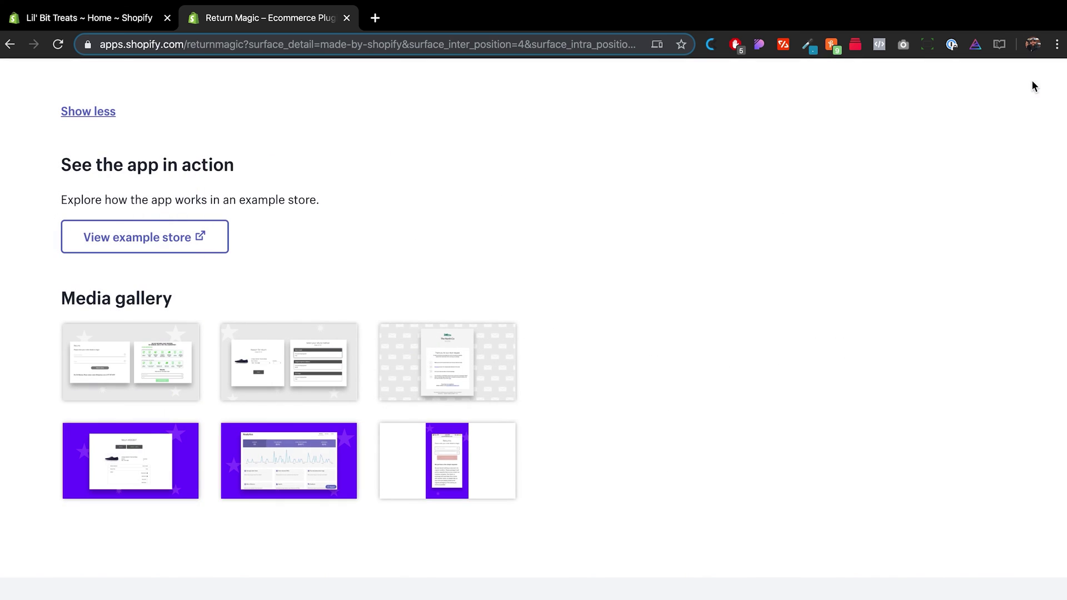
Review Return Magic's Pricing and Most recent reviews sections, then return toward the listing's top.
scroll(677, 306, down, 3)
scroll(677, 305, down, 5)
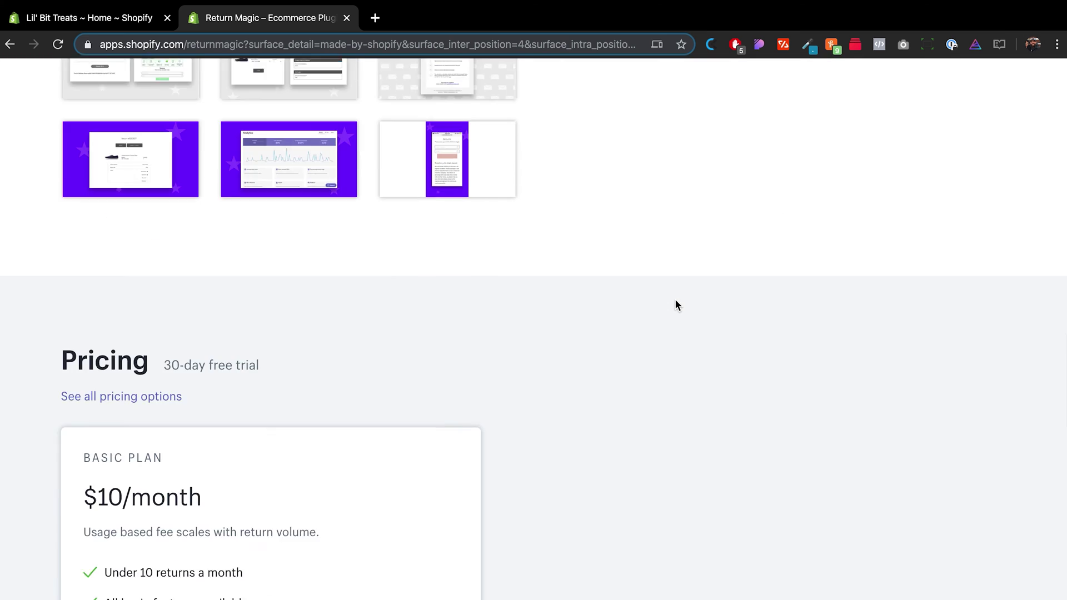
scroll(678, 305, down, 1)
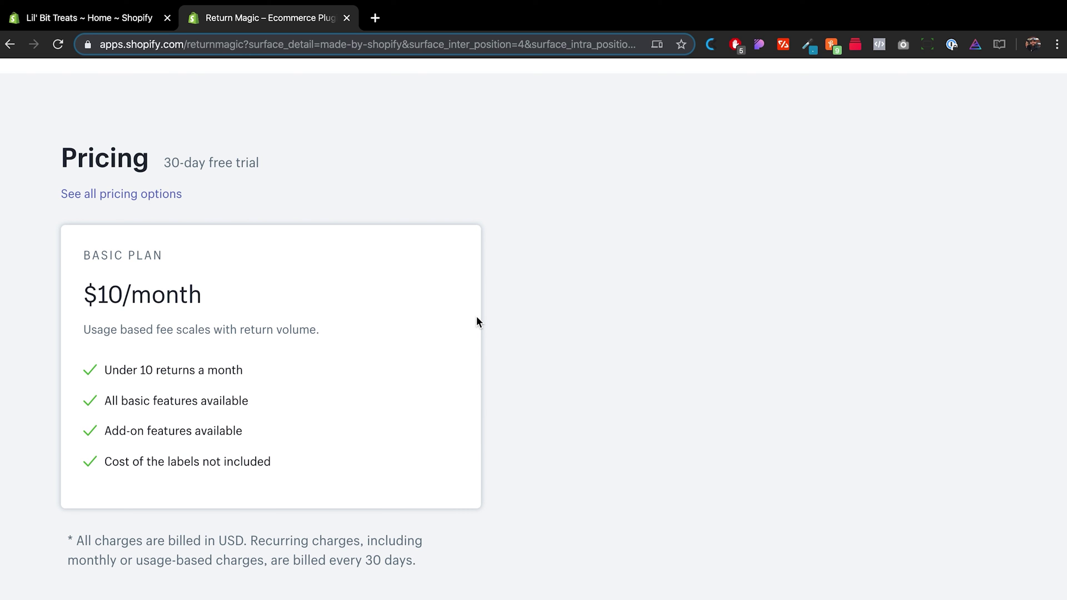
scroll(556, 288, down, 9)
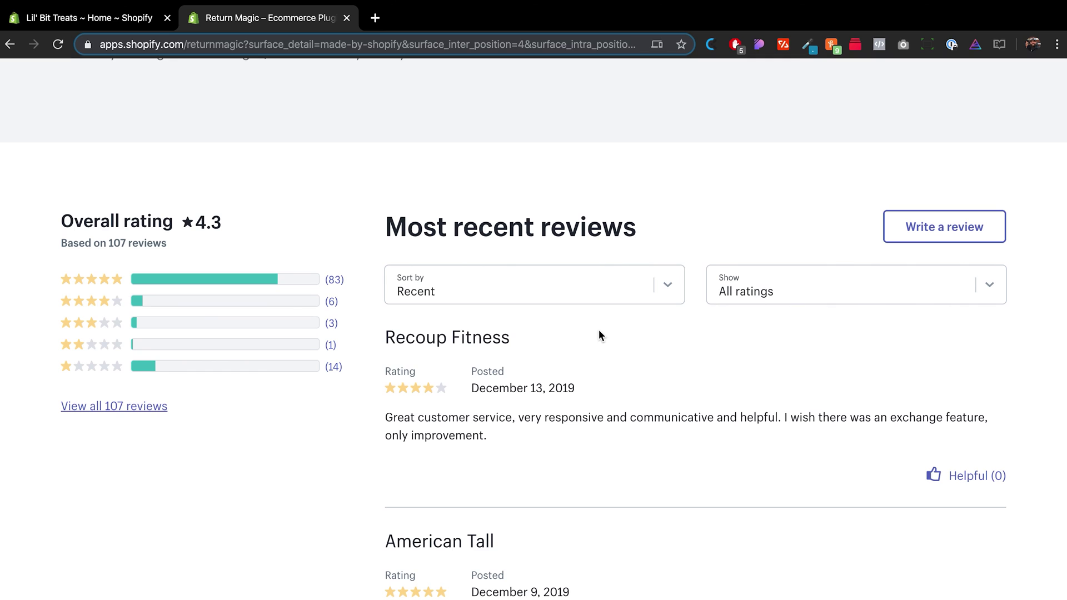
scroll(599, 334, down, 7)
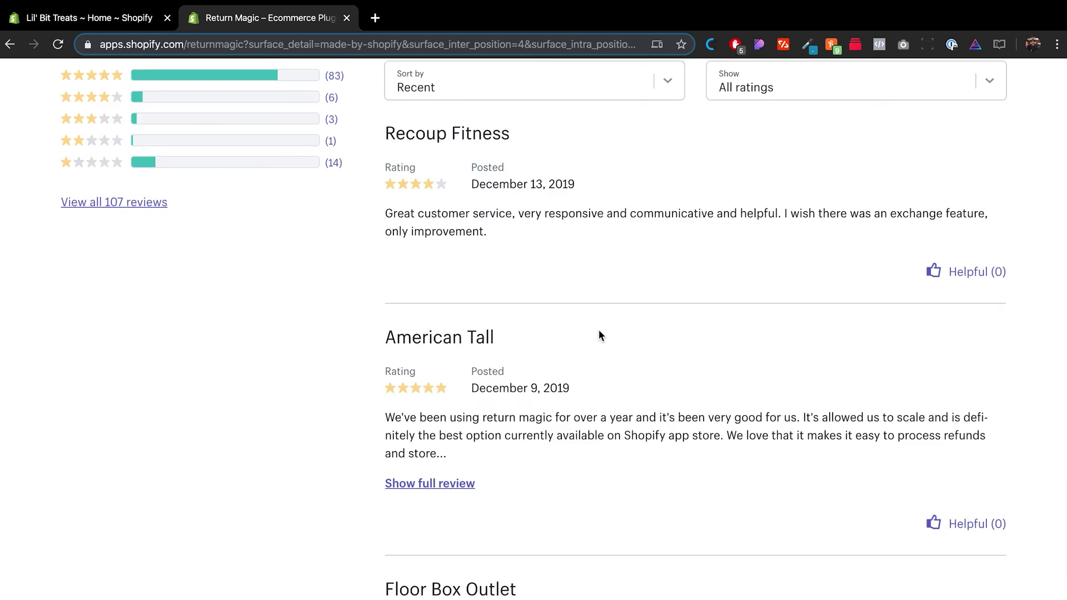
scroll(600, 334, down, 3)
scroll(600, 334, up, 12)
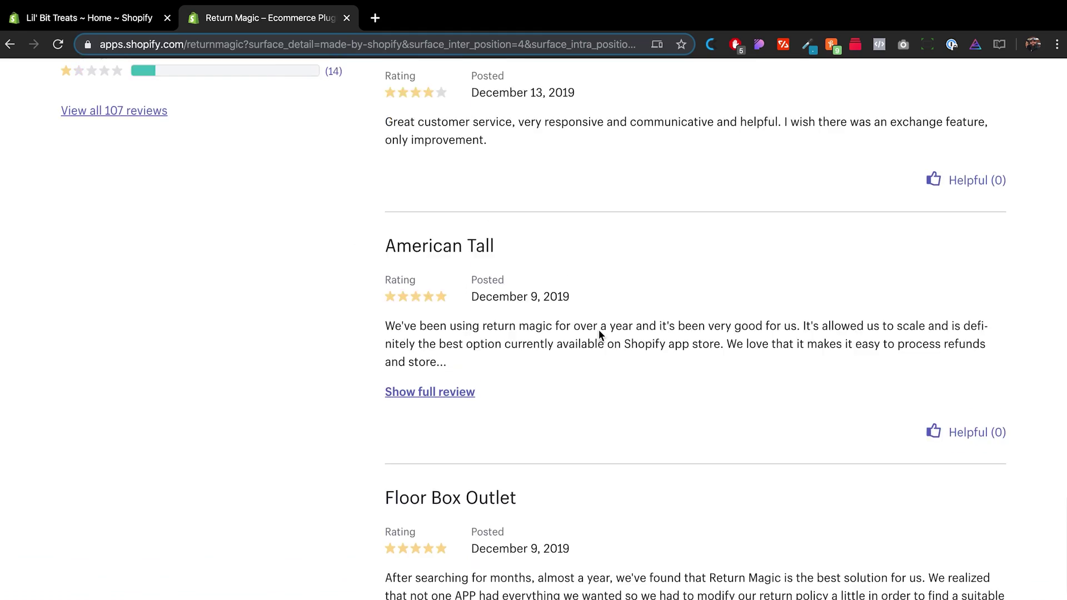
scroll(600, 334, up, 20)
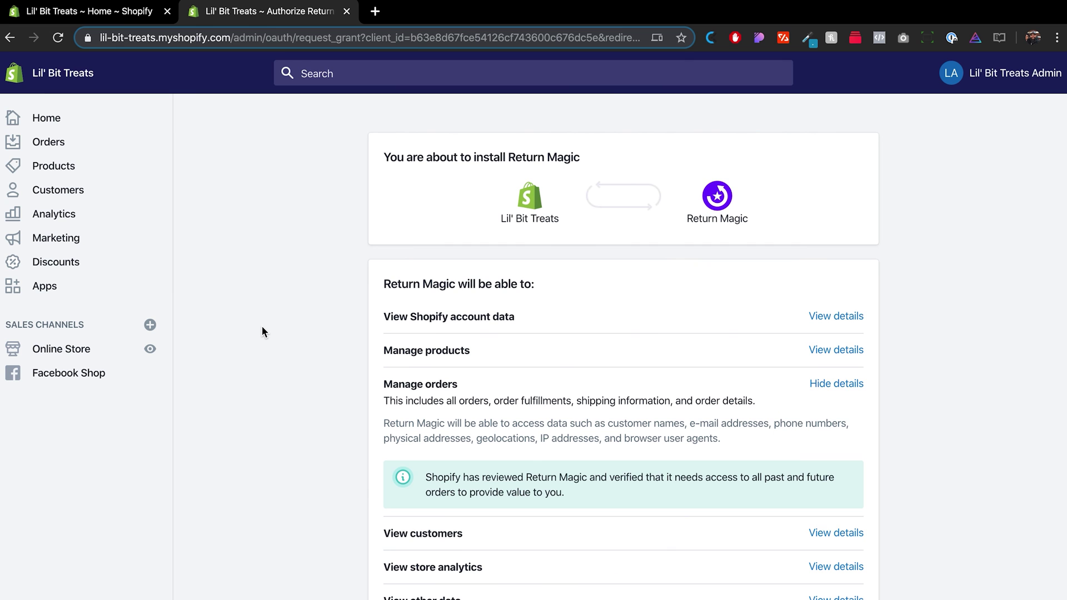
Accept Return Magic's requested permissions and install it on the store.
scroll(262, 328, down, 3)
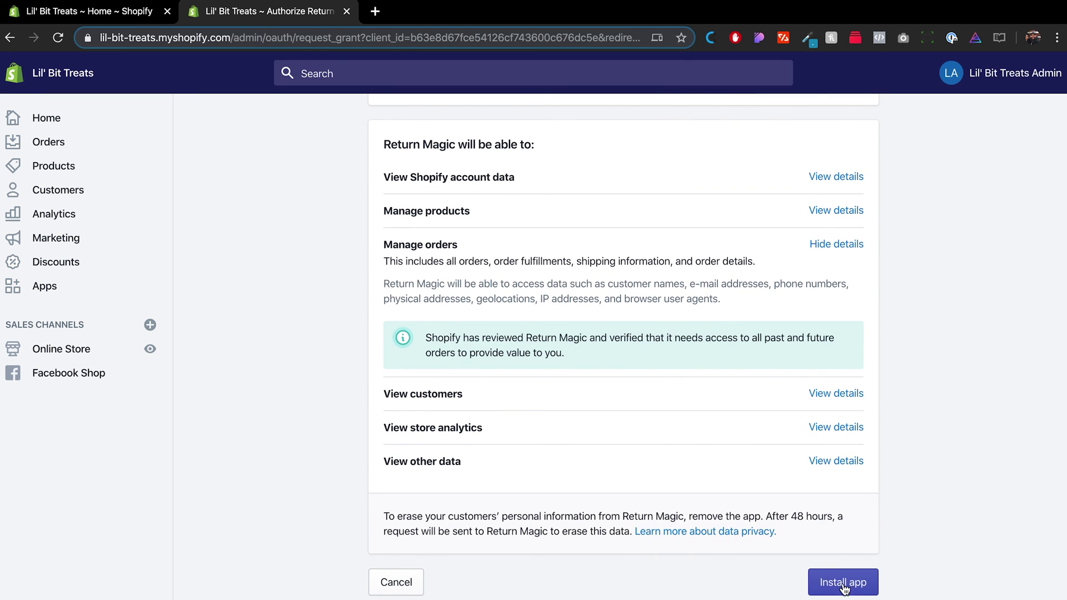
click(844, 590)
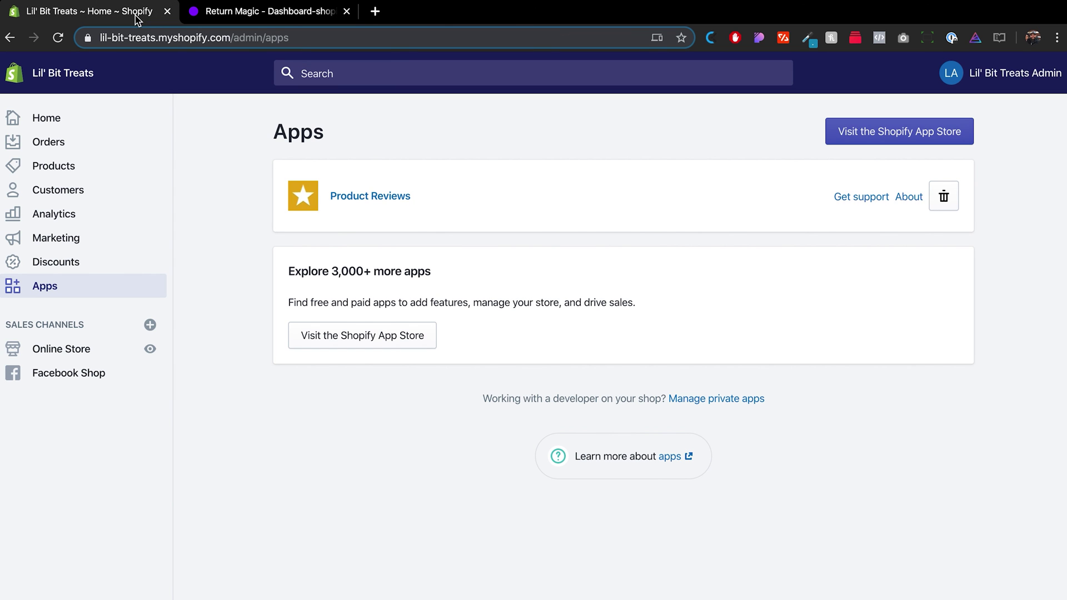
Reload the Lil' Bit Treats admin Apps page to refresh its installed-apps list.
click(58, 38)
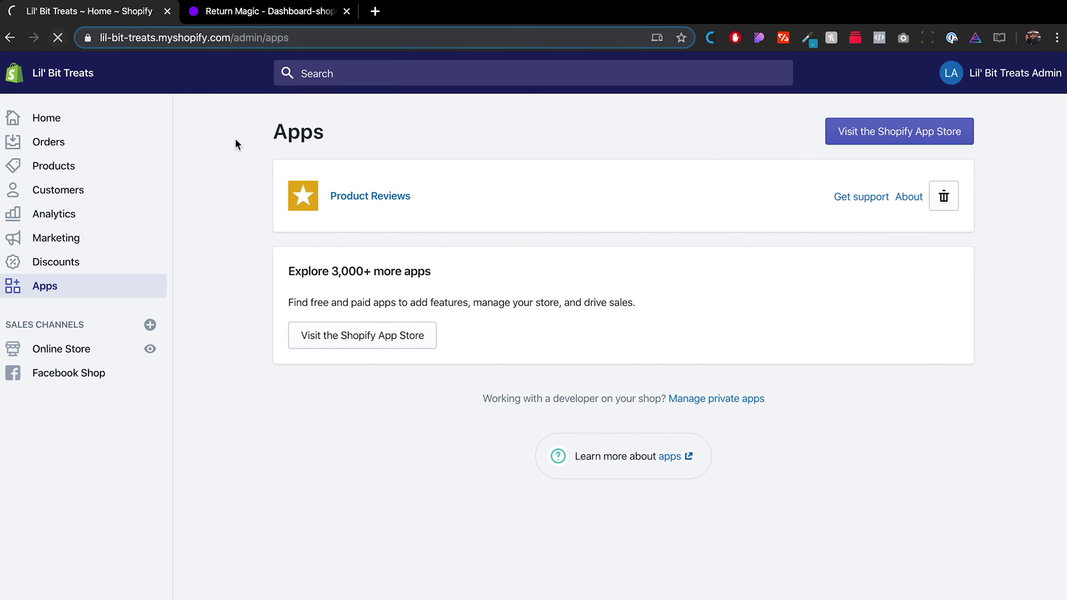